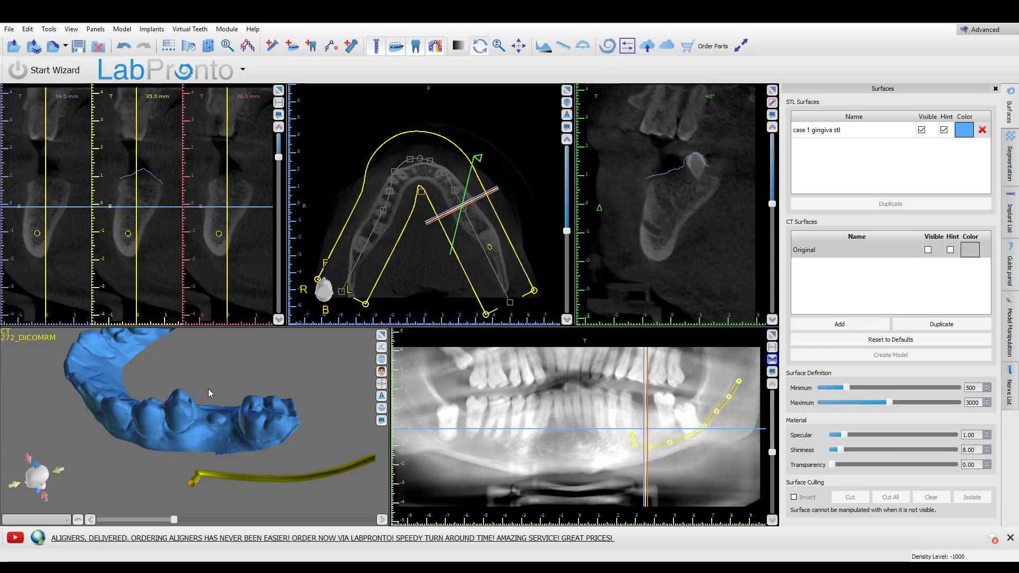
# Step: Orbit the jaw model slightly and switch the side panel to the still-empty Implant List
pyautogui.moveTo(246, 361); pyautogui.dragTo(243, 368)
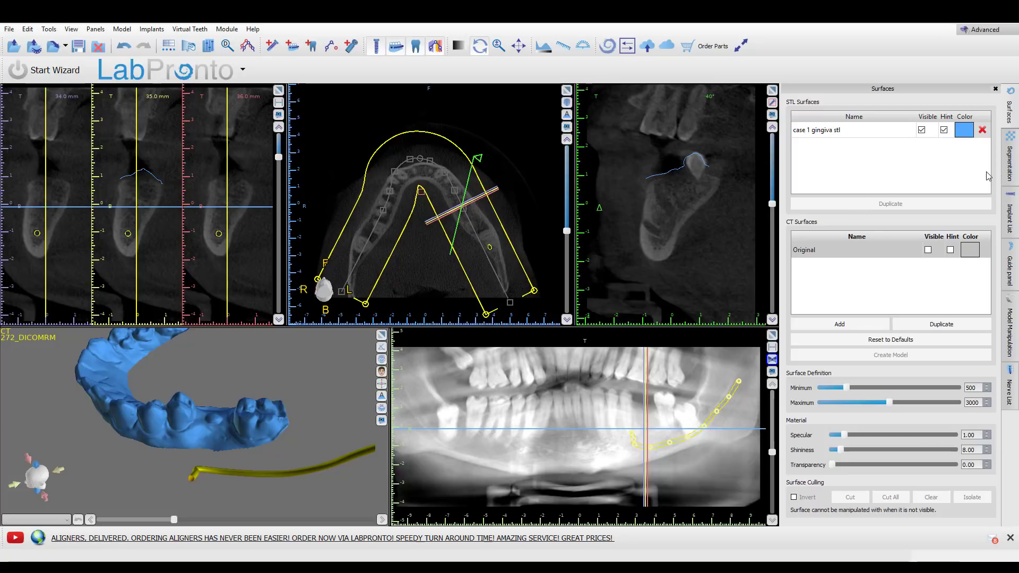
pyautogui.click(1010, 217)
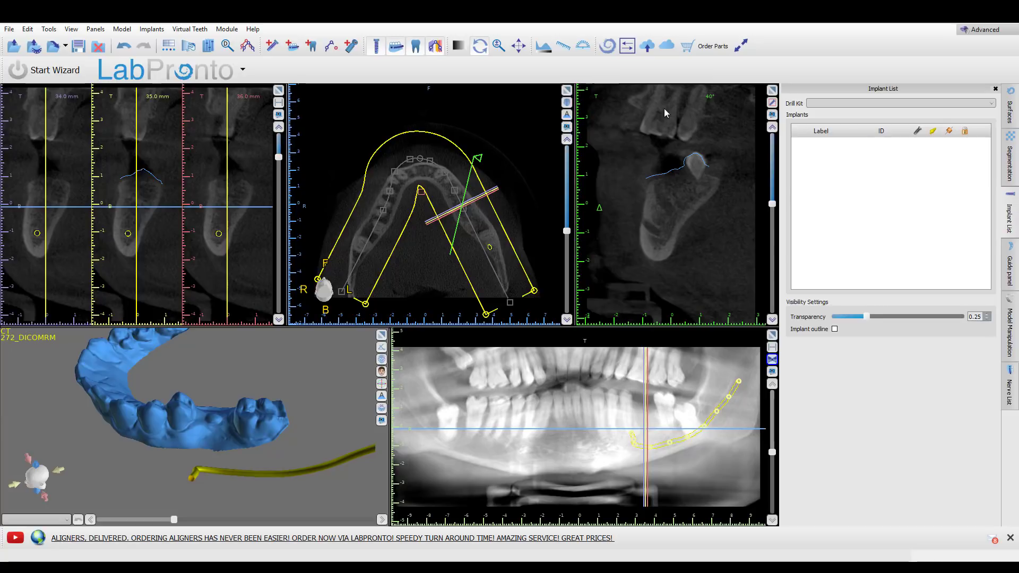
# Step: Start a new implant, browse the implant manufacturers and choose Nobel
pyautogui.click(271, 46)
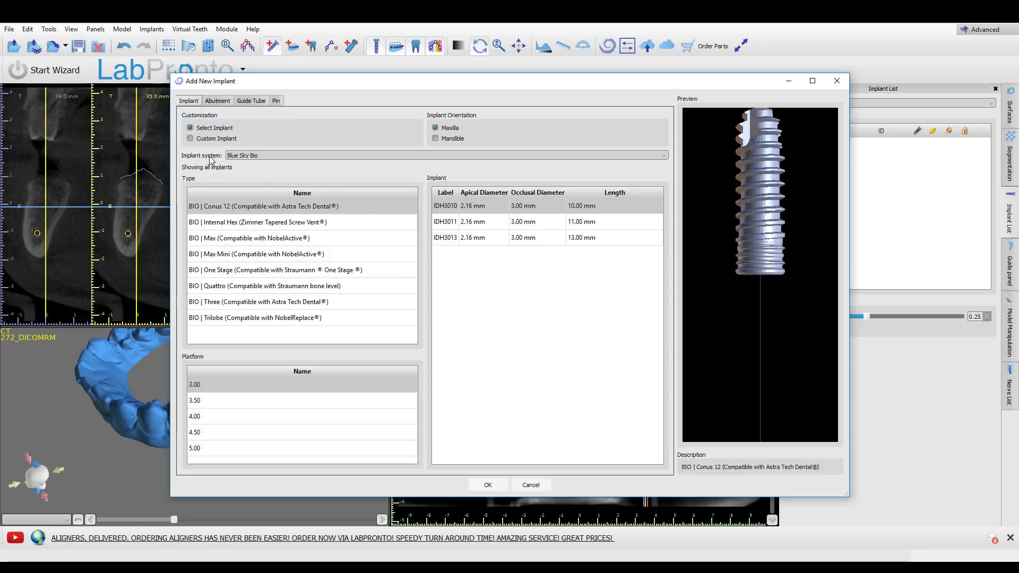
pyautogui.click(273, 156)
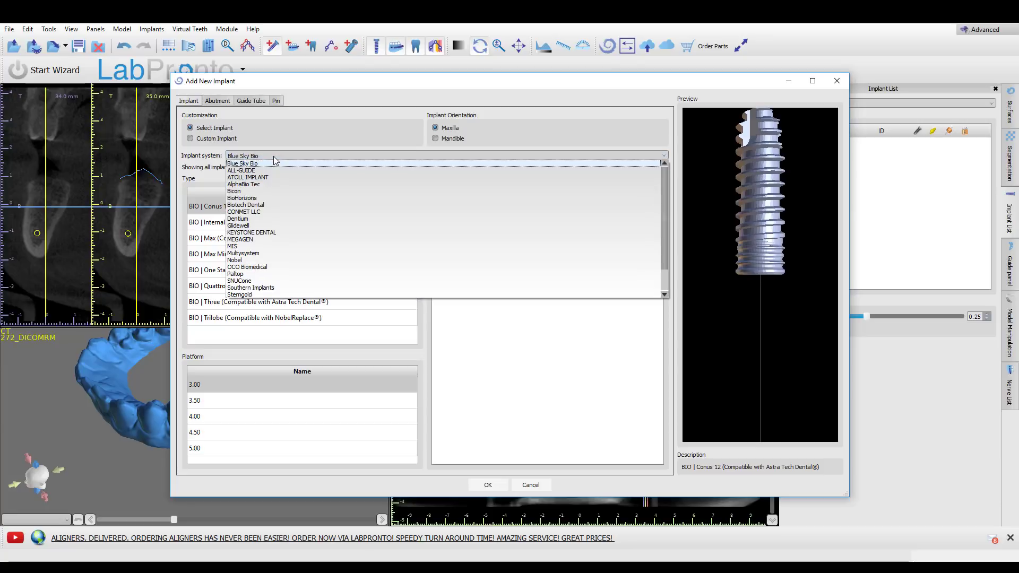
pyautogui.scroll(-2, 319, 216)
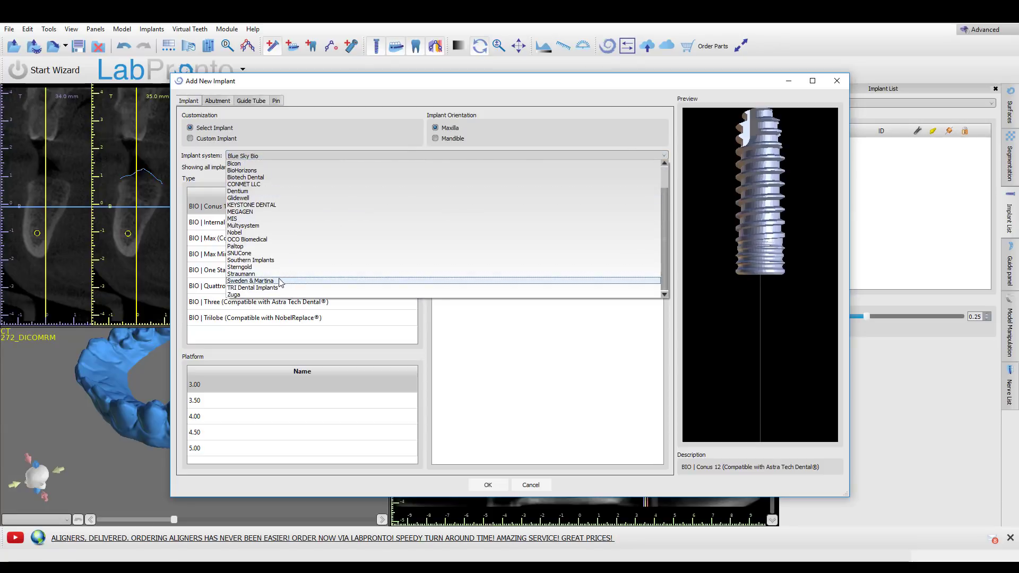
pyautogui.scroll(2, 270, 284)
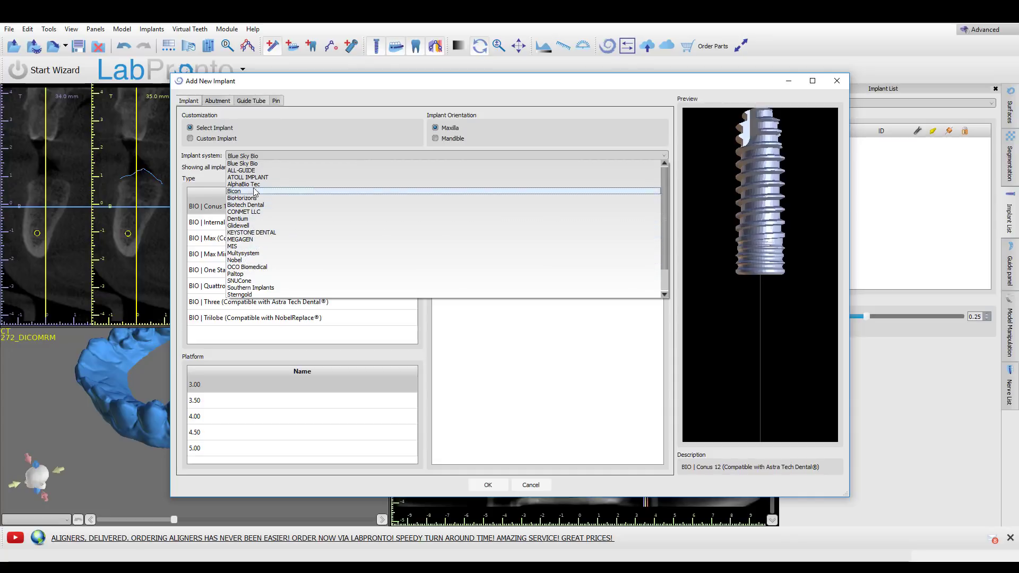
pyautogui.scroll(-1, 254, 281)
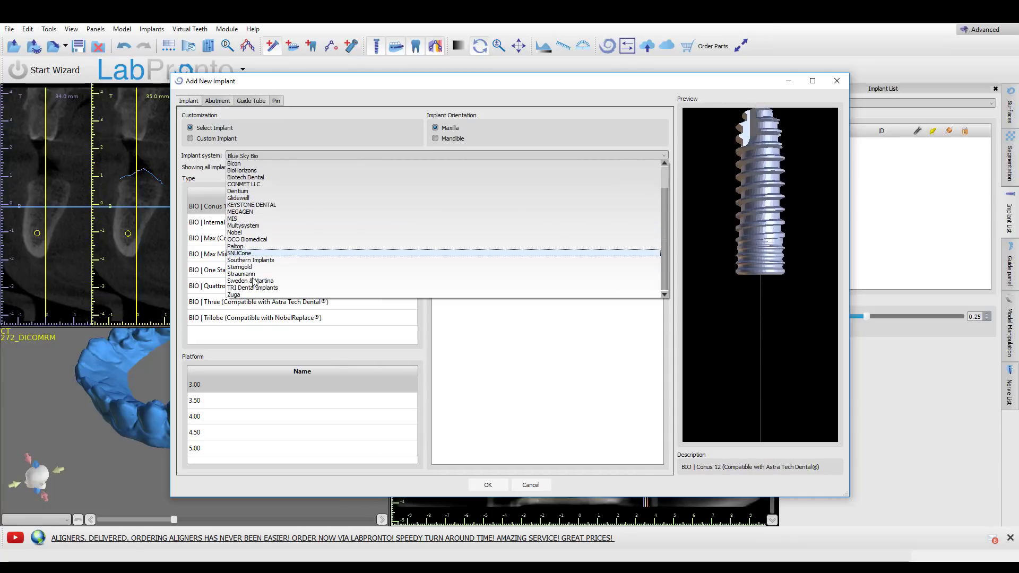
pyautogui.scroll(1, 254, 273)
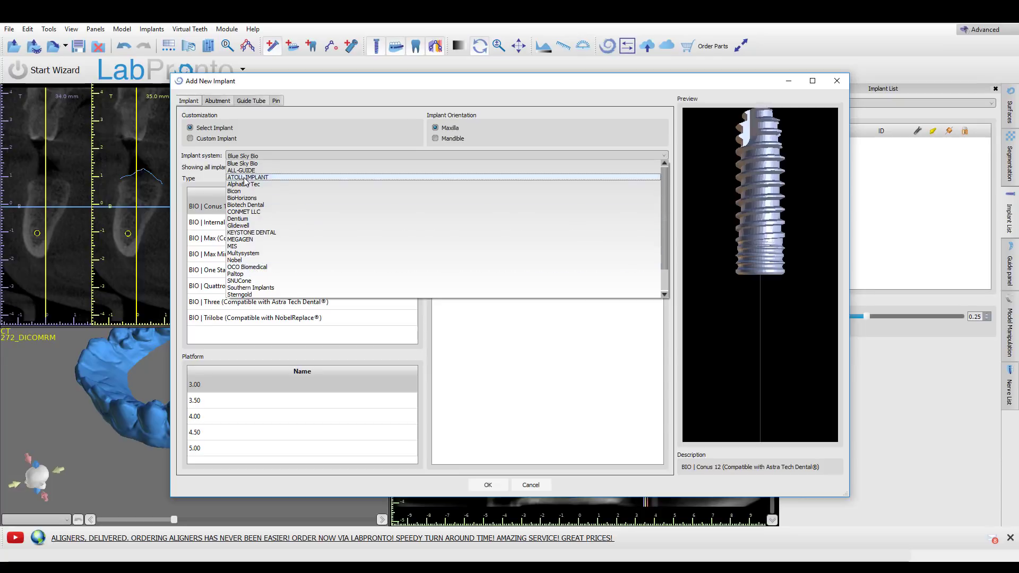
pyautogui.click(424, 260)
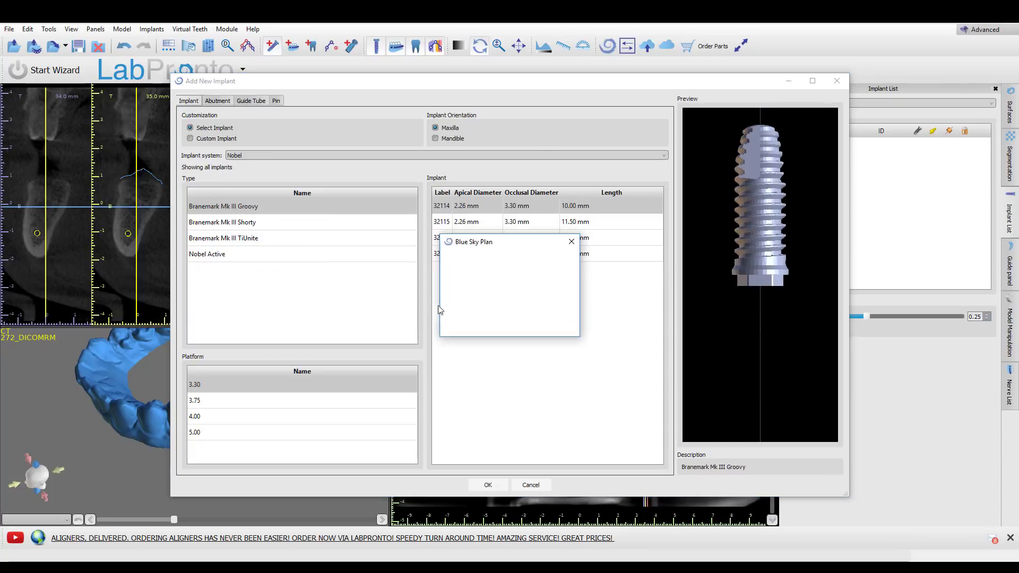
# Step: Dismiss the Nobel notice, preview the Nobel Active and Branemark Mk III types, and choose Nobel Active
pyautogui.click(506, 323)
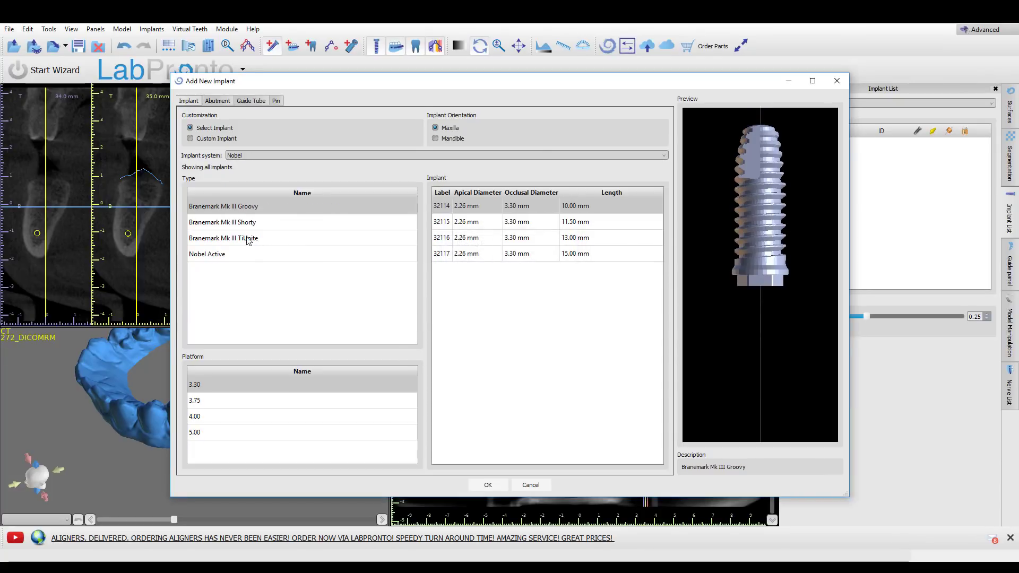
pyautogui.click(250, 253)
pyautogui.click(239, 240)
pyautogui.click(239, 226)
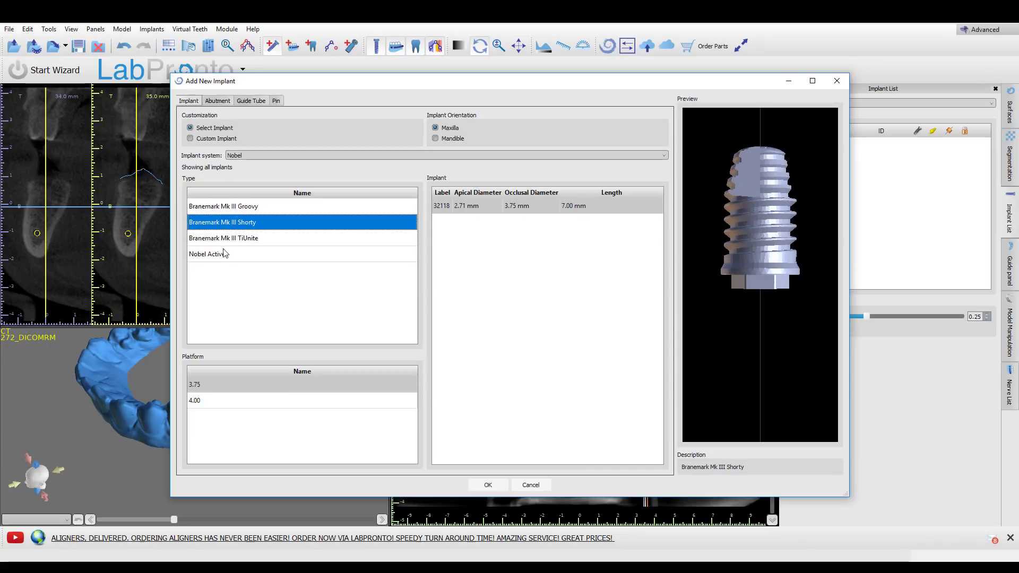
pyautogui.click(219, 257)
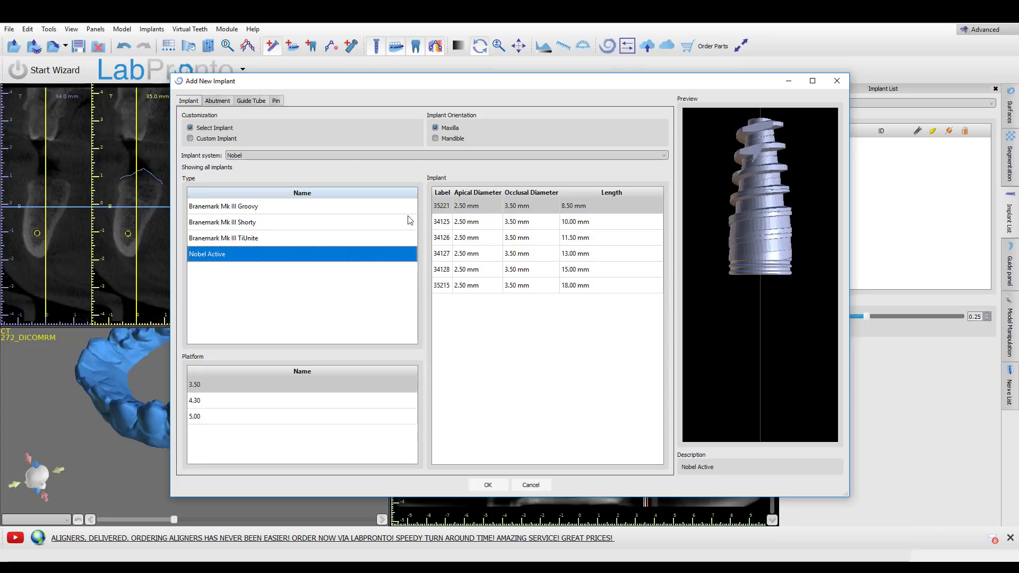
# Step: Switch the implant system to Custom Implant
pyautogui.click(244, 155)
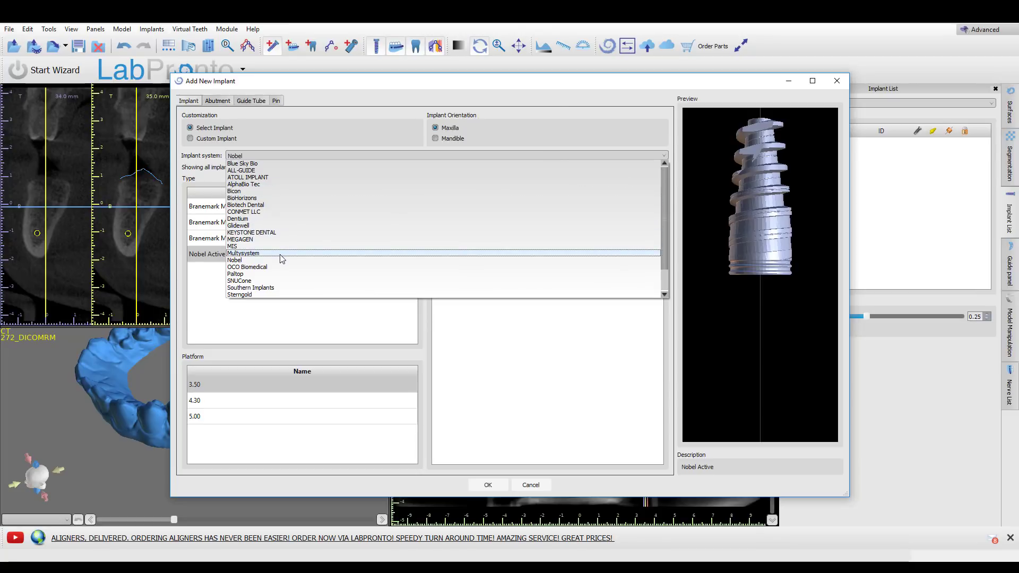
pyautogui.scroll(-2, 281, 255)
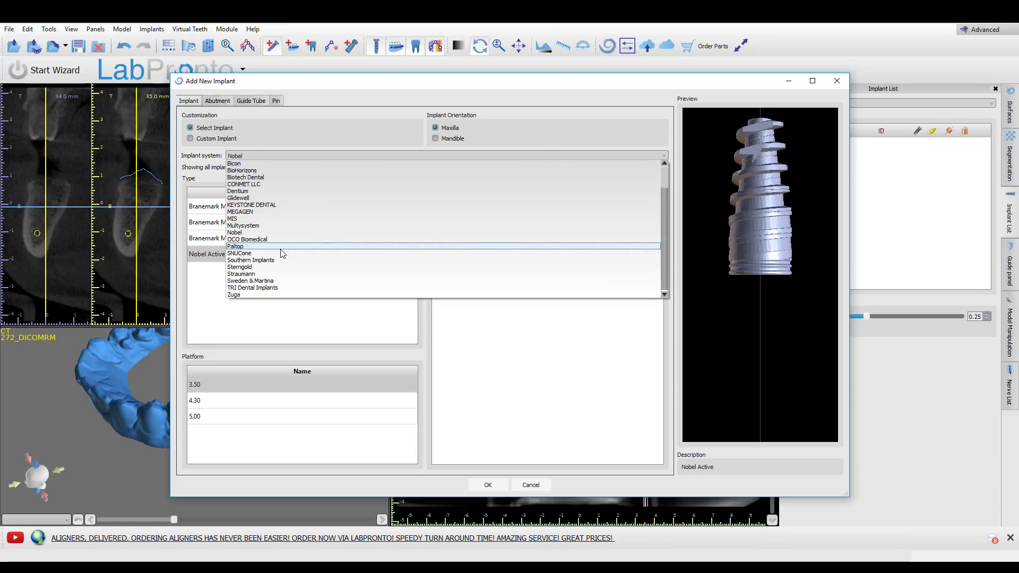
pyautogui.click(207, 138)
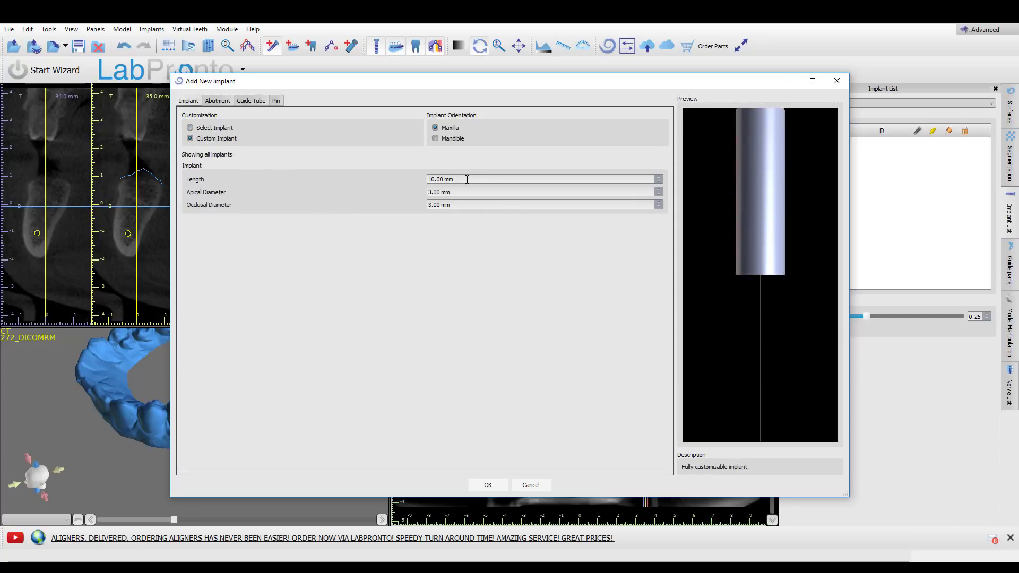
# Step: Make the custom implant mandibular with a 4 mm apical and 5 mm occlusal diameter, then confirm
pyautogui.moveTo(468, 193); pyautogui.dragTo(406, 200)
pyautogui.write('4')
pyautogui.moveTo(467, 205); pyautogui.dragTo(393, 206)
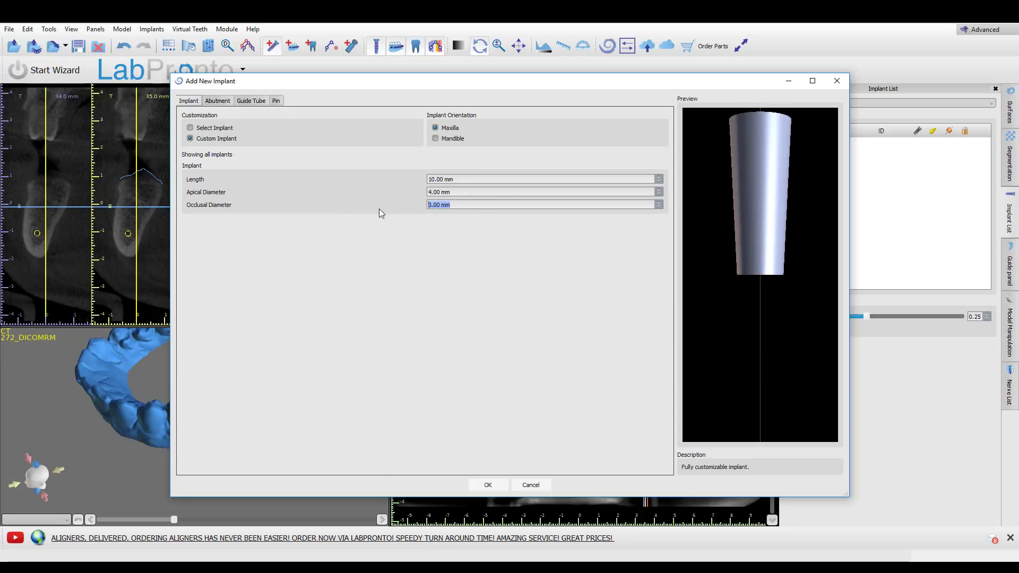
pyautogui.write('5')
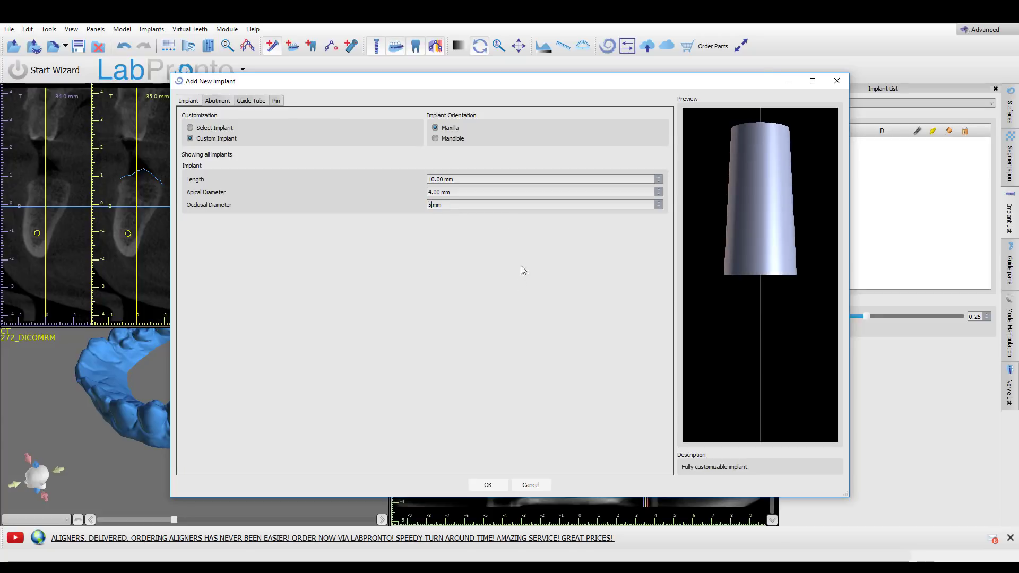
pyautogui.click(436, 139)
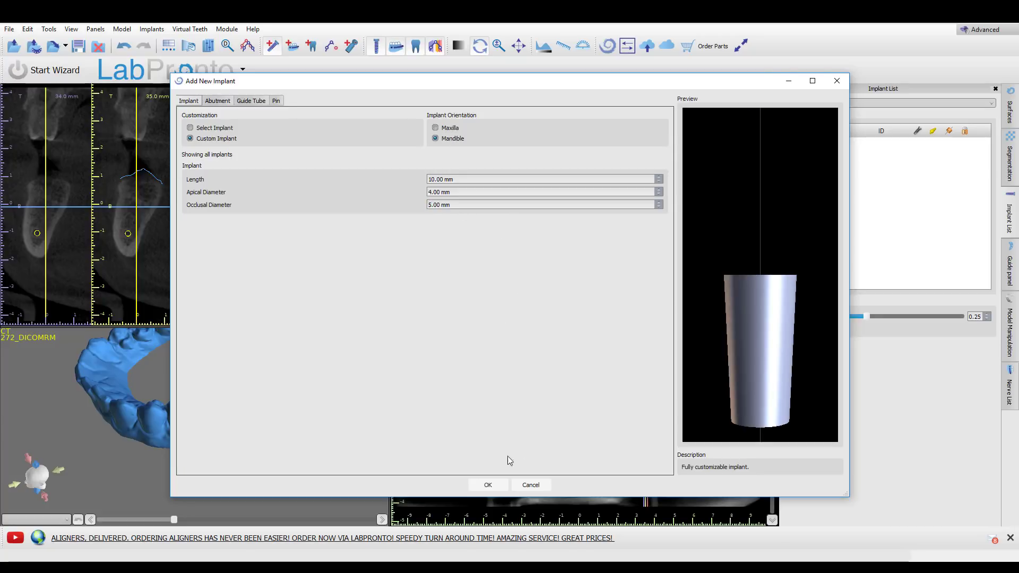
pyautogui.click(488, 485)
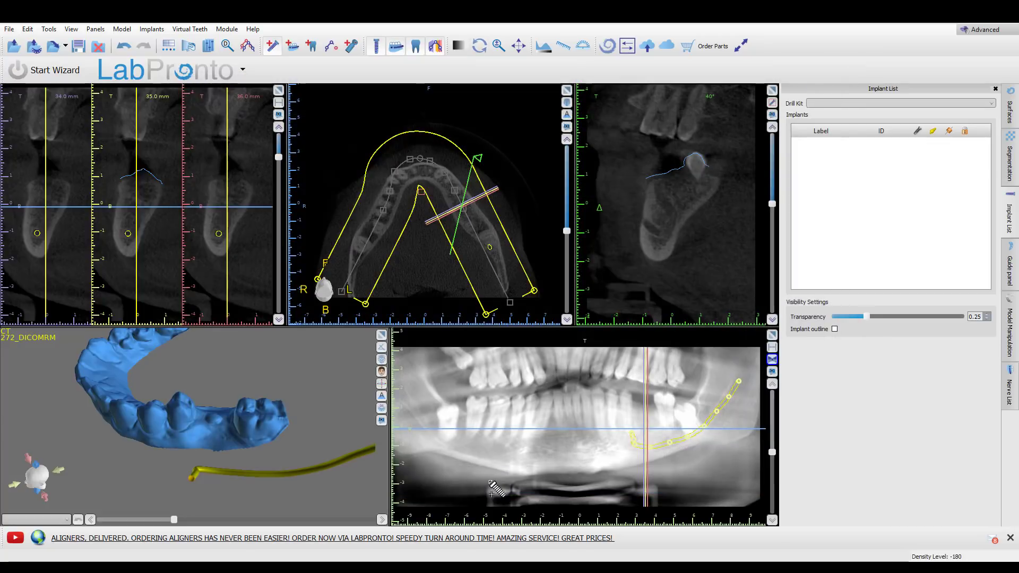
# Step: Place the implant in the lower-jaw gap and tilt it along the bone in an enlarged cross-section
pyautogui.click(646, 429)
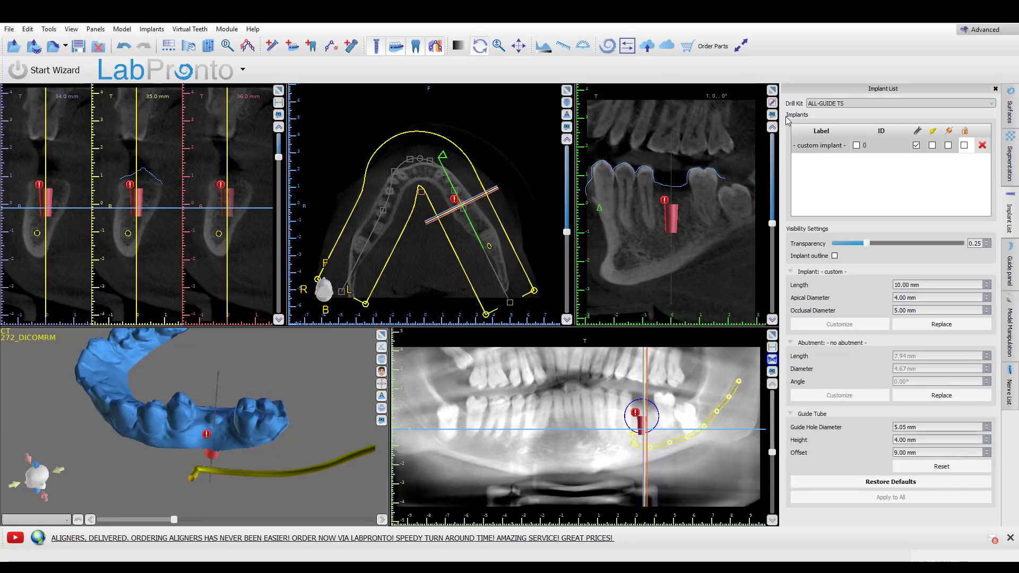
pyautogui.click(772, 90)
pyautogui.scroll(3, 689, 244)
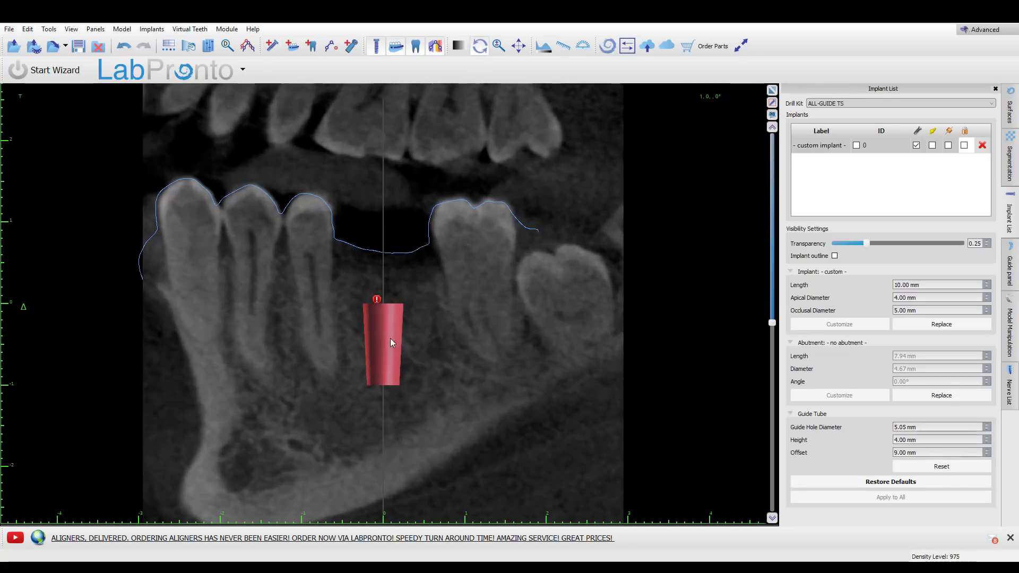
pyautogui.moveTo(389, 343); pyautogui.dragTo(392, 337)
# Step: Toggle rotation of the cross-section slice around the implant with the R key
pyautogui.press('r')
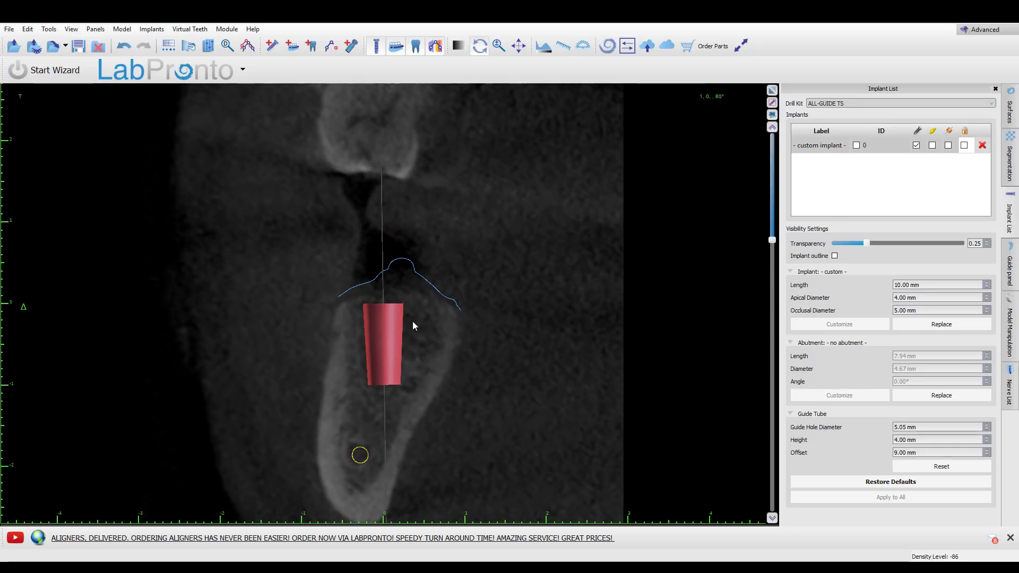
pyautogui.press('r')
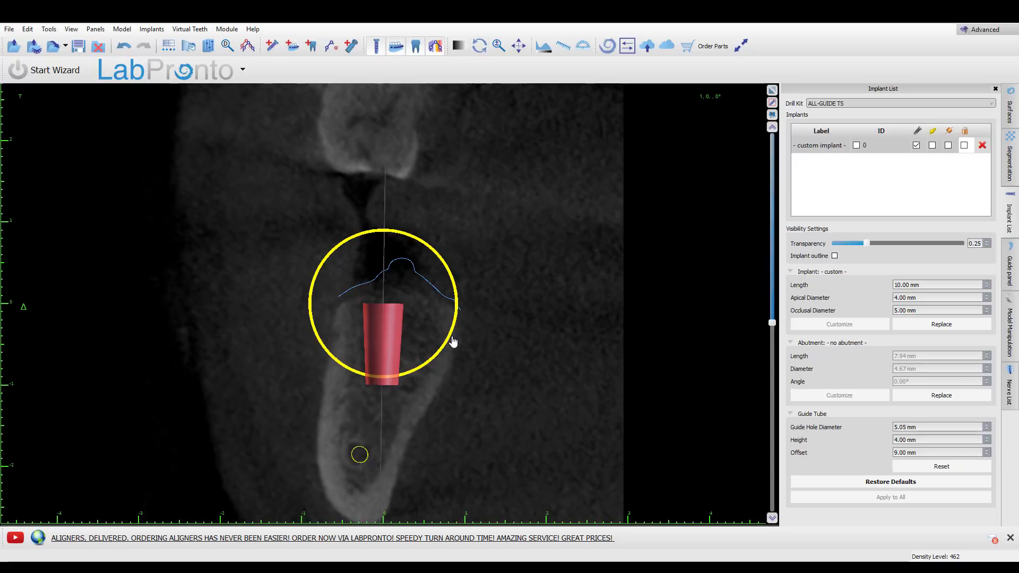
pyautogui.press('r')
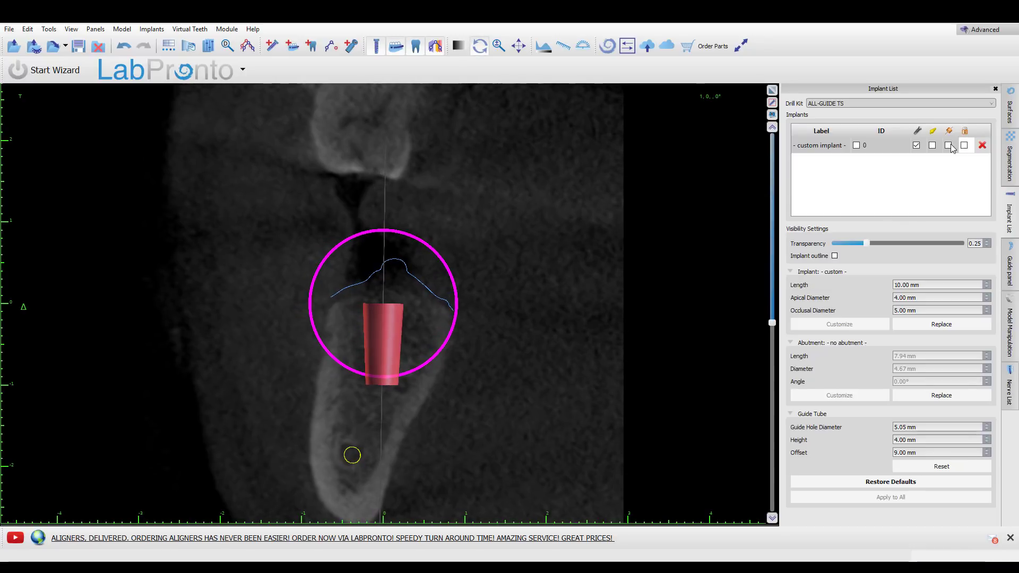
# Step: Open the Drill Kit dropdown in the Implant List panel
pyautogui.click(849, 105)
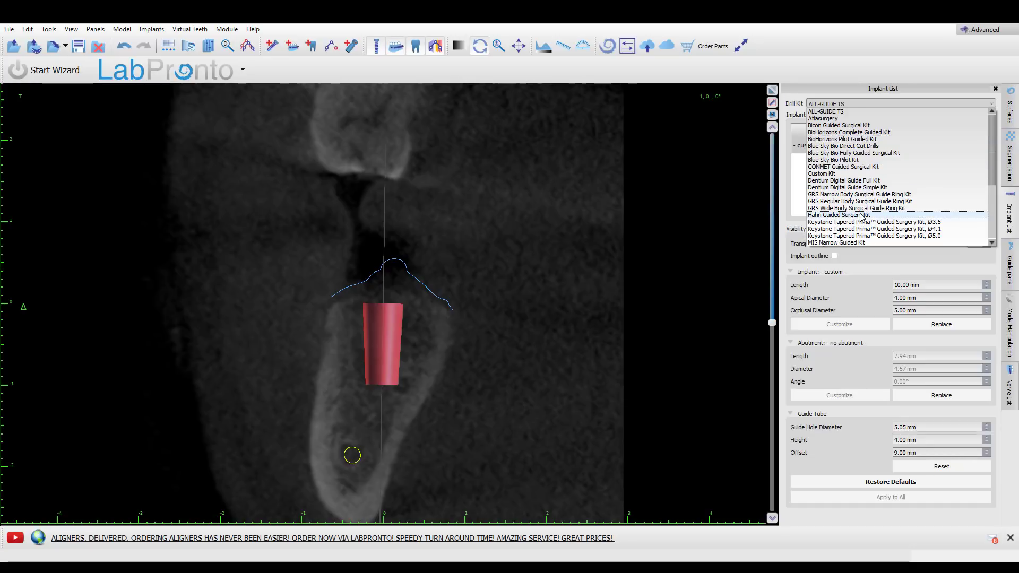
# Step: Select Blue Sky Bio Fully Guided Surgical Kit as the drill kit
pyautogui.scroll(-5, 861, 218)
pyautogui.scroll(5, 862, 213)
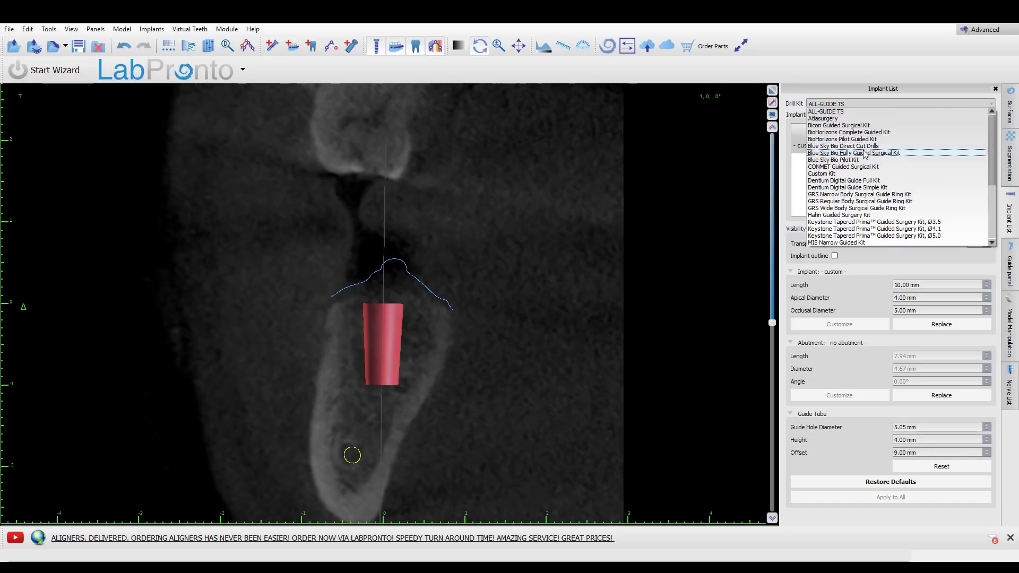
pyautogui.click(872, 154)
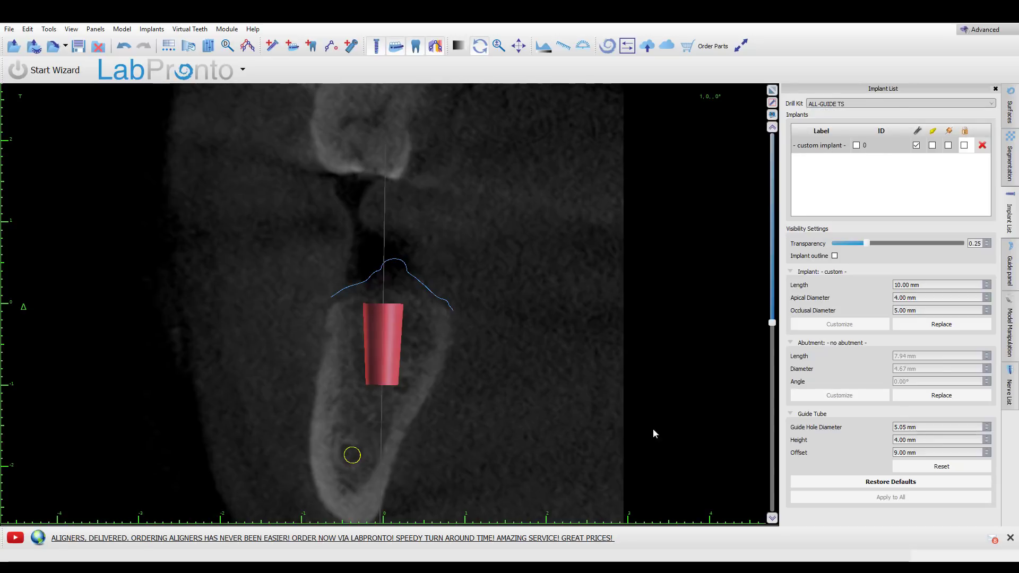
pyautogui.moveTo(392, 358)
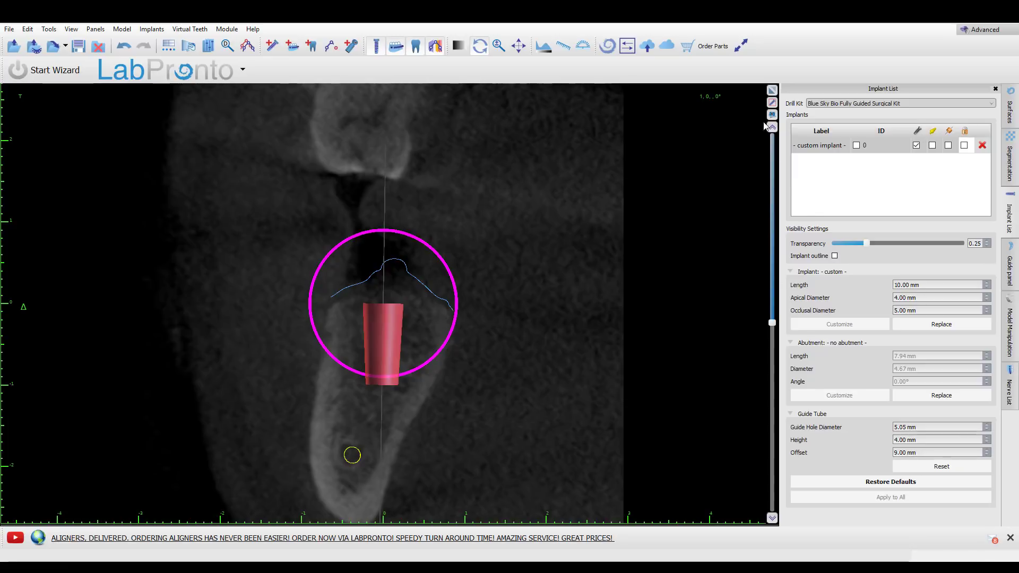
# Step: Add a guide tube to the custom implant and restore the multi-view layout
pyautogui.click(948, 146)
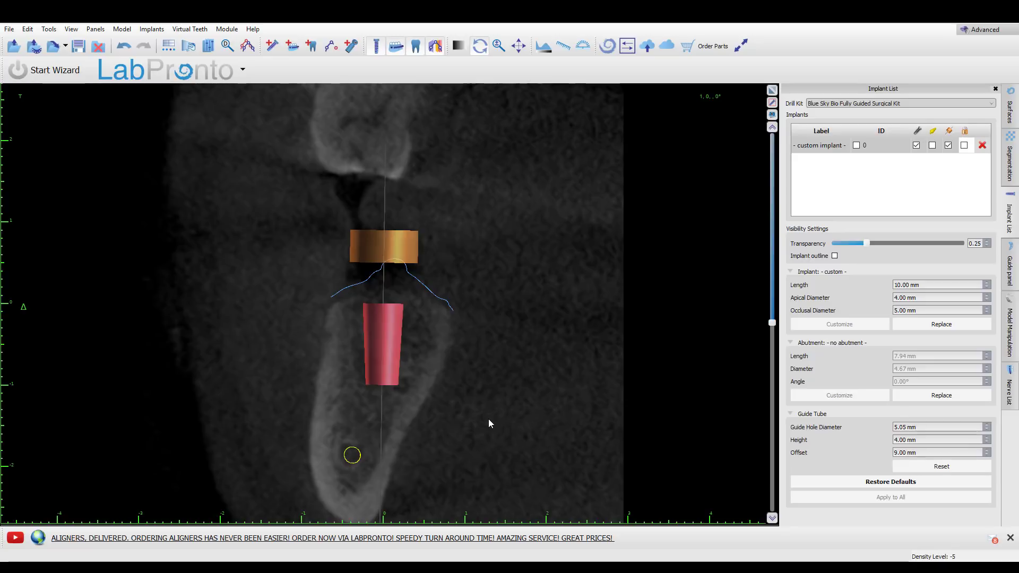
pyautogui.click(772, 90)
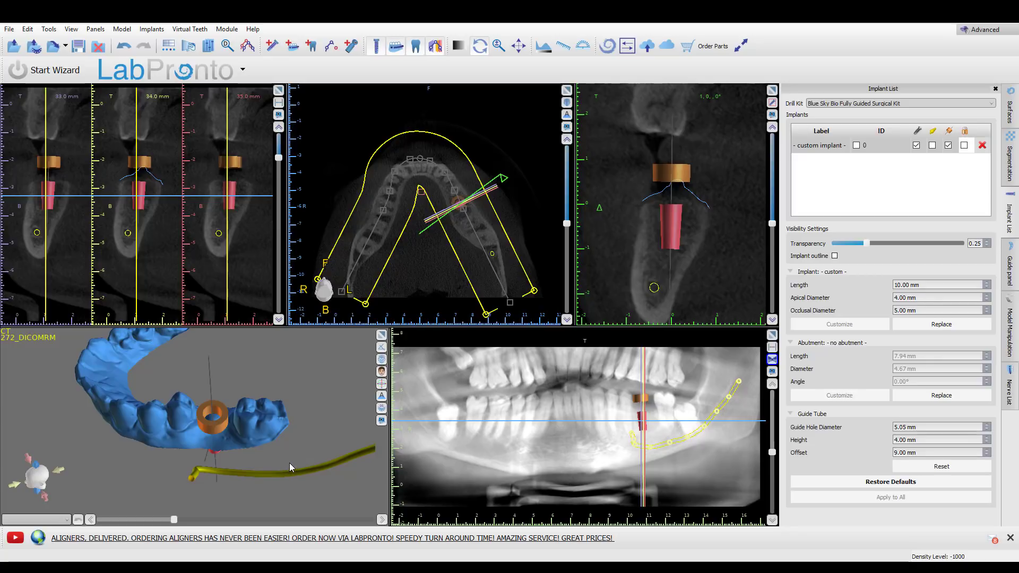
# Step: Select the implant, orbit and zoom, and maximize the 3D view for a close-up of the guide tube
pyautogui.click(212, 416)
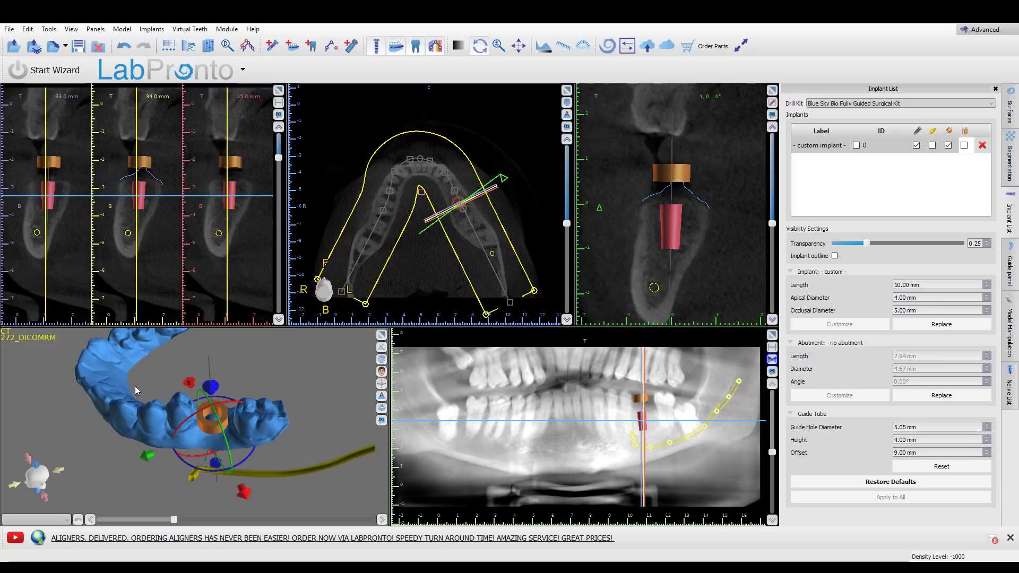
pyautogui.moveTo(55, 407); pyautogui.dragTo(106, 410)
pyautogui.scroll(5, 134, 437)
pyautogui.click(272, 442)
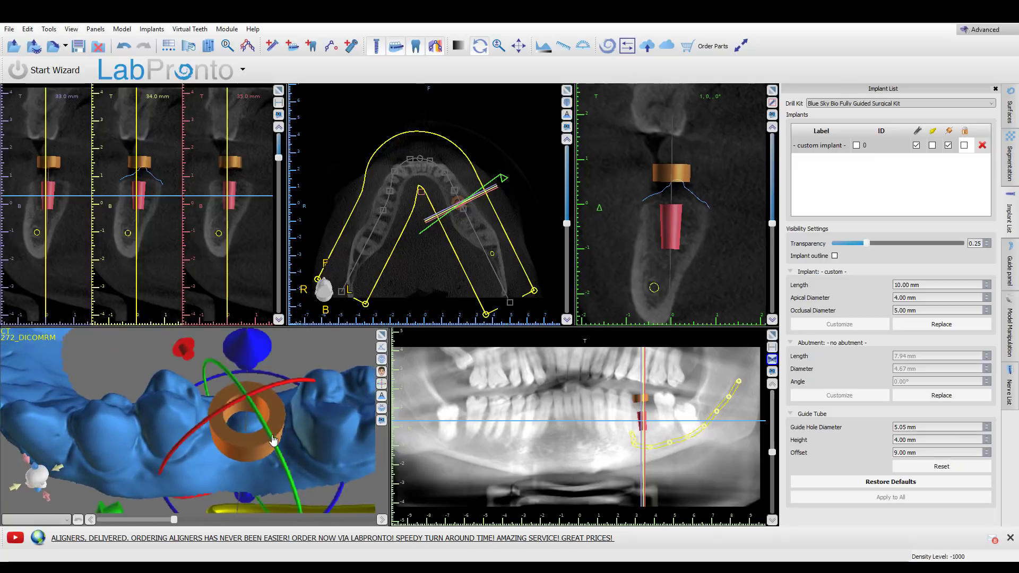
pyautogui.click(381, 336)
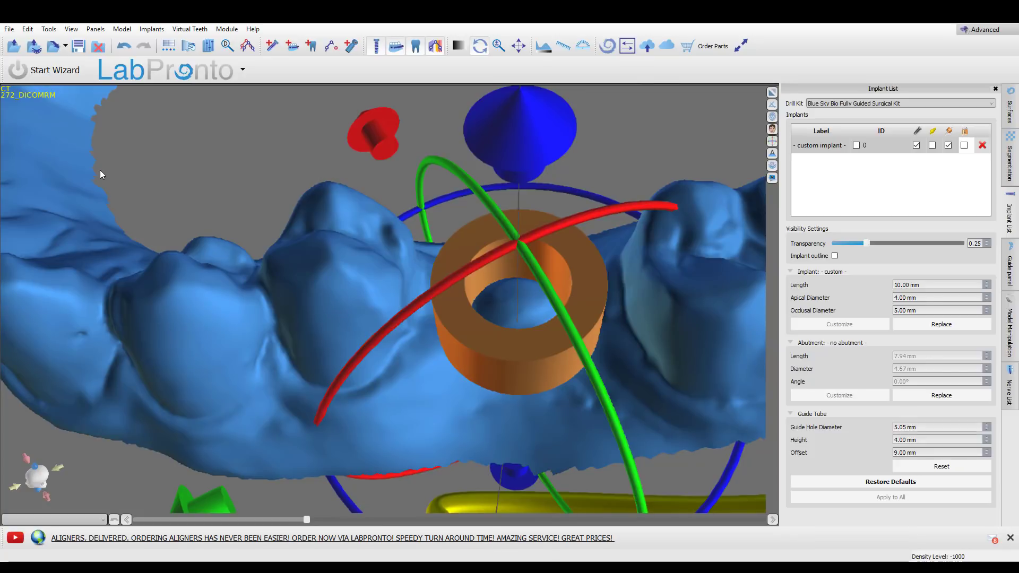
pyautogui.click(132, 176)
pyautogui.click(520, 268)
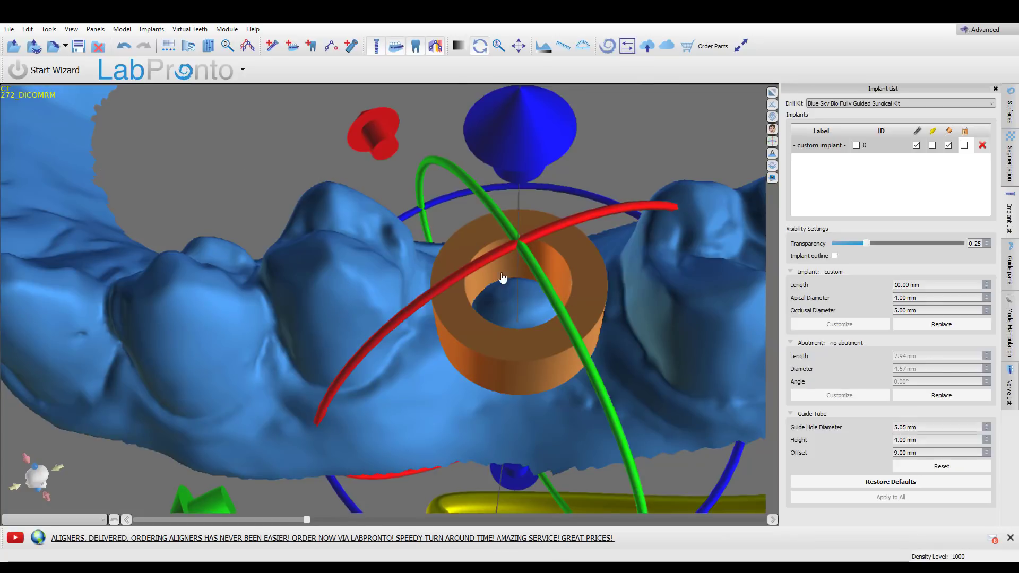